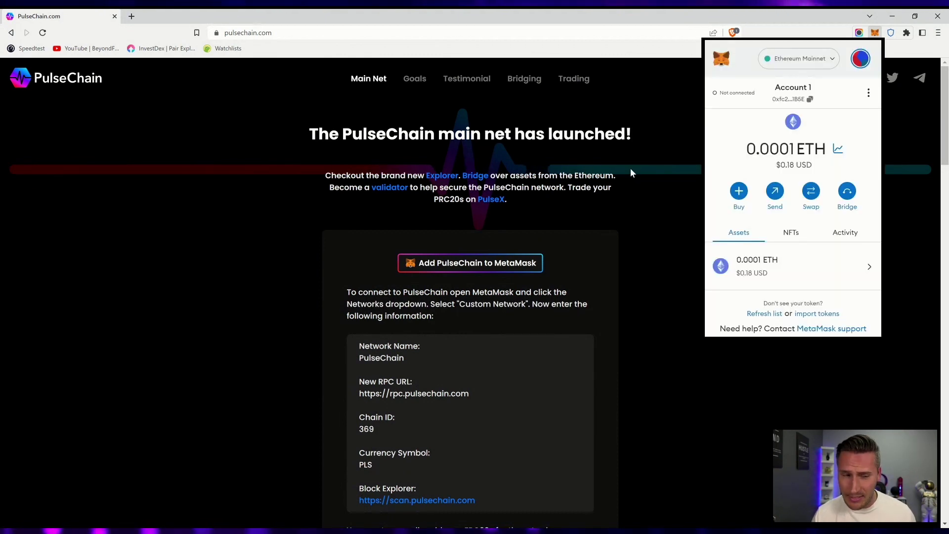
Step: Dismiss the MetaMask popup, then reopen the wallet showing Account 1 with 0.0001 ETH
left_click(624, 245)
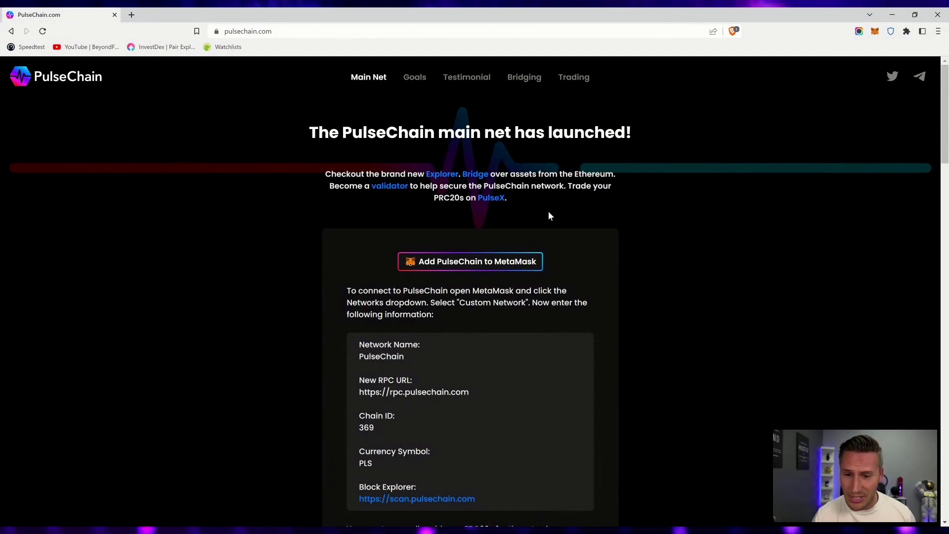
left_click(876, 33)
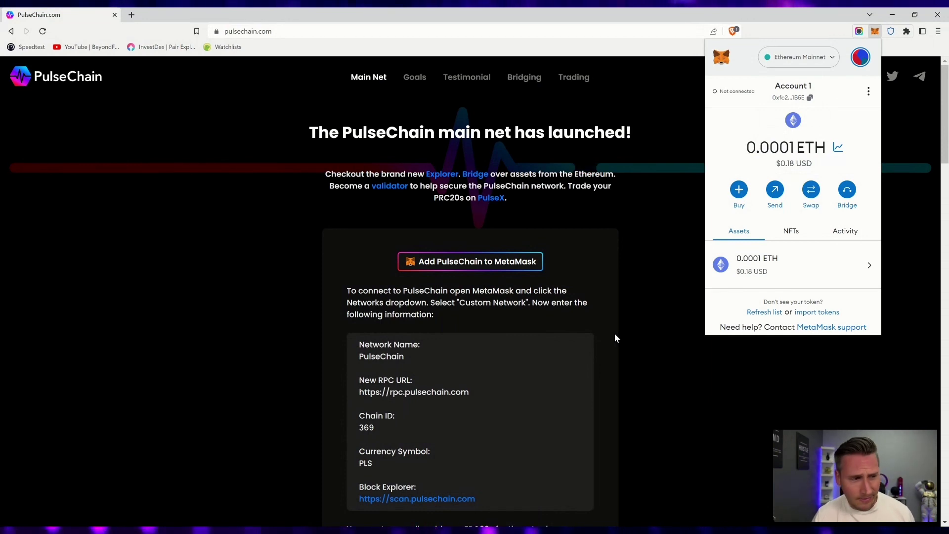
Step: Add PulseChain through the site's button, then check the wallet's 0.0001 PLS balance and close it
left_click(645, 328)
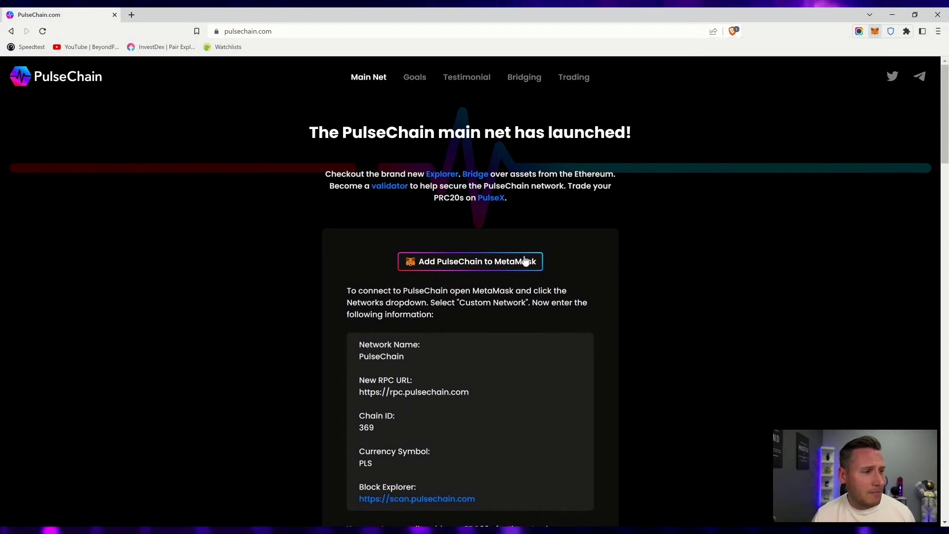
left_click(487, 268)
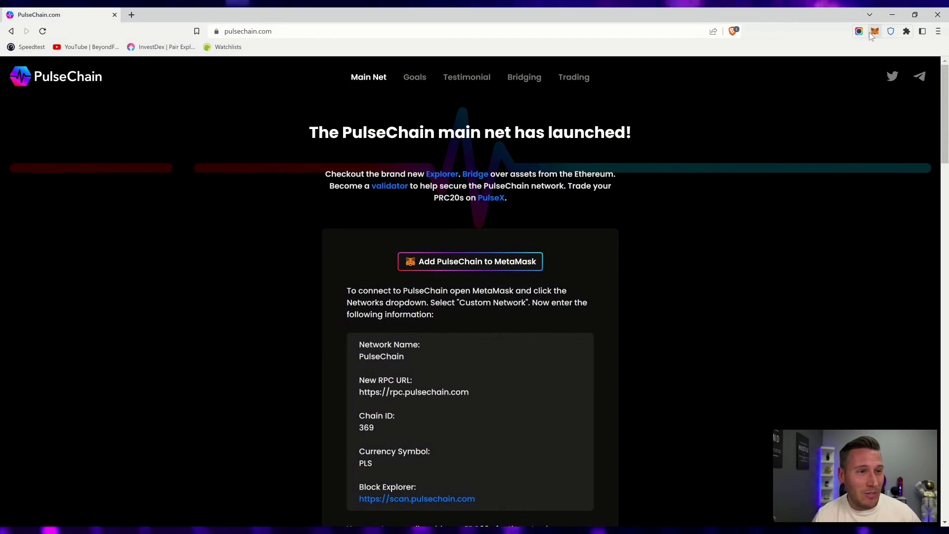
key("alt+shift+m")
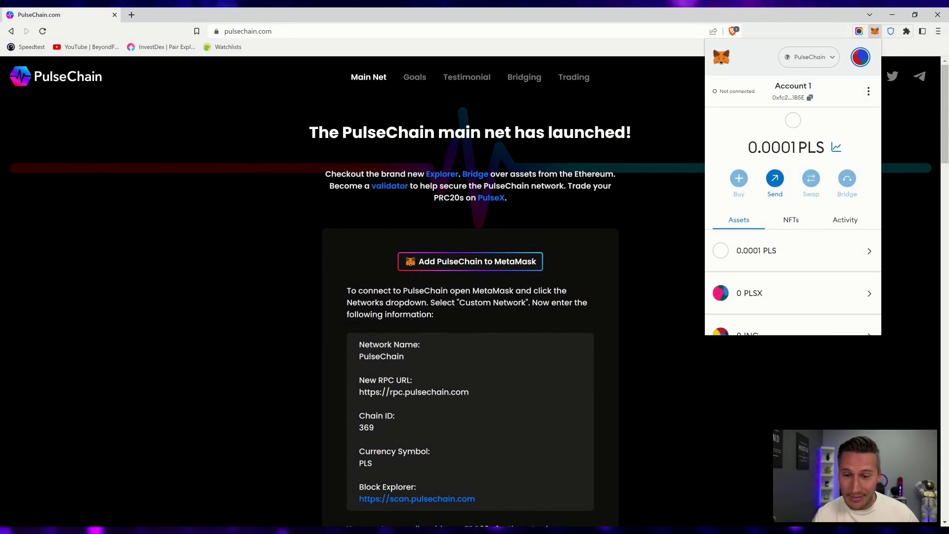
scroll(793, 197, "down", 1)
scroll(793, 197, "down", 1)
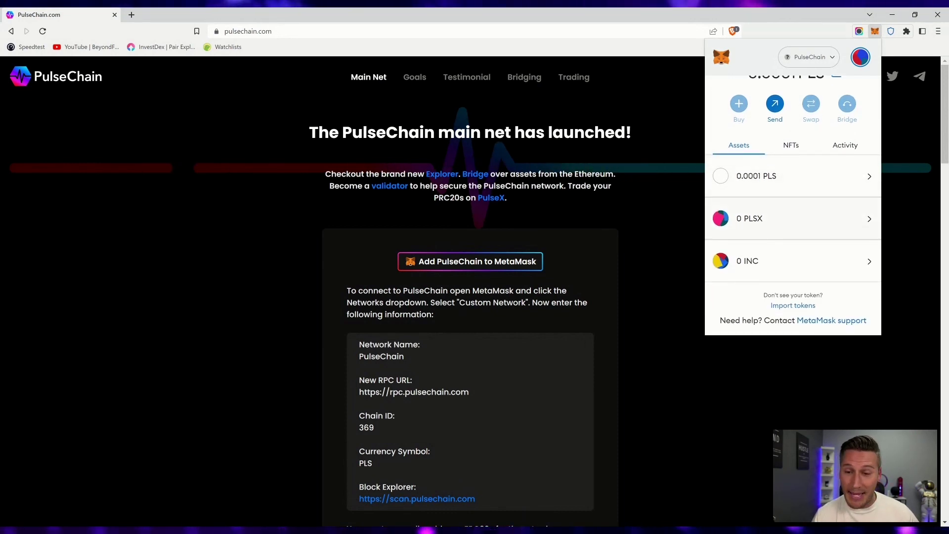
scroll(793, 198, "up", 2)
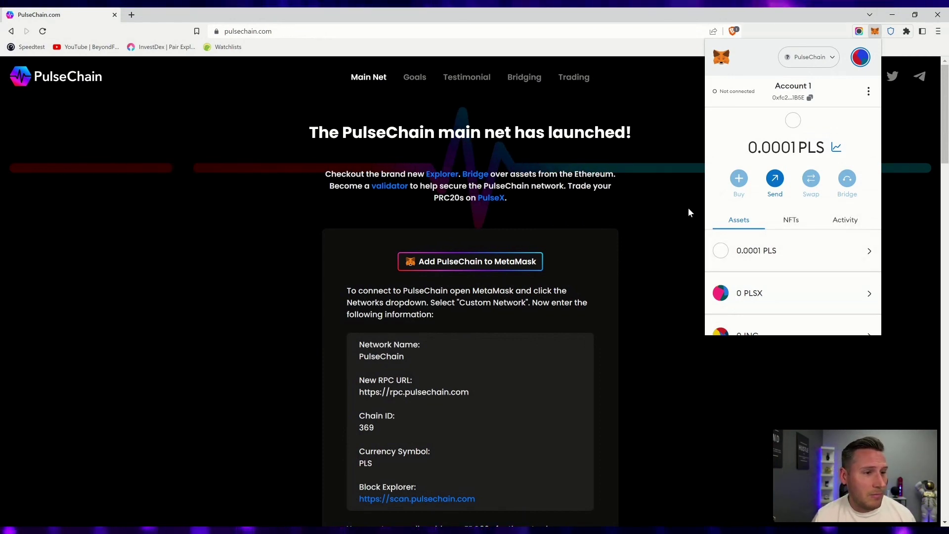
left_click(669, 258)
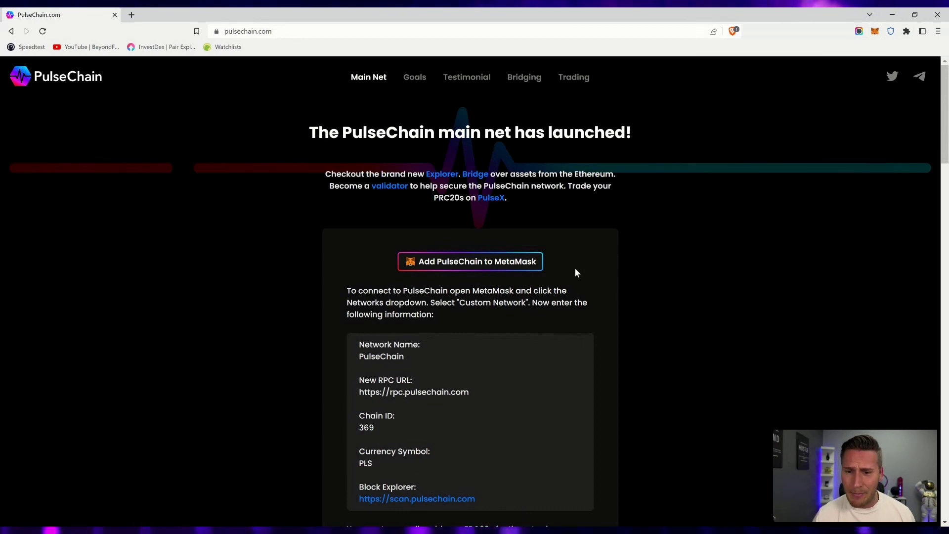
Step: Go to MetaMask Settings > Networks and return to the saved networks list
left_click(875, 31)
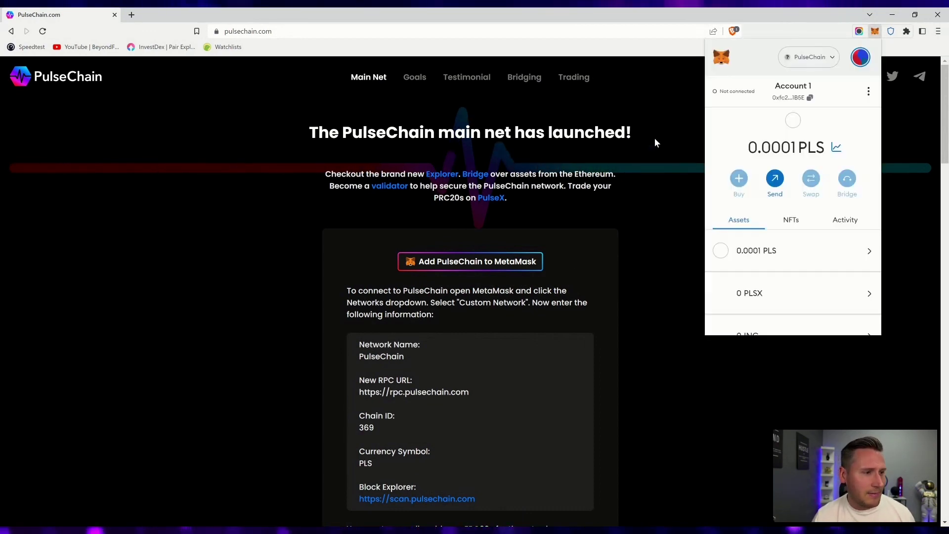
left_click(861, 57)
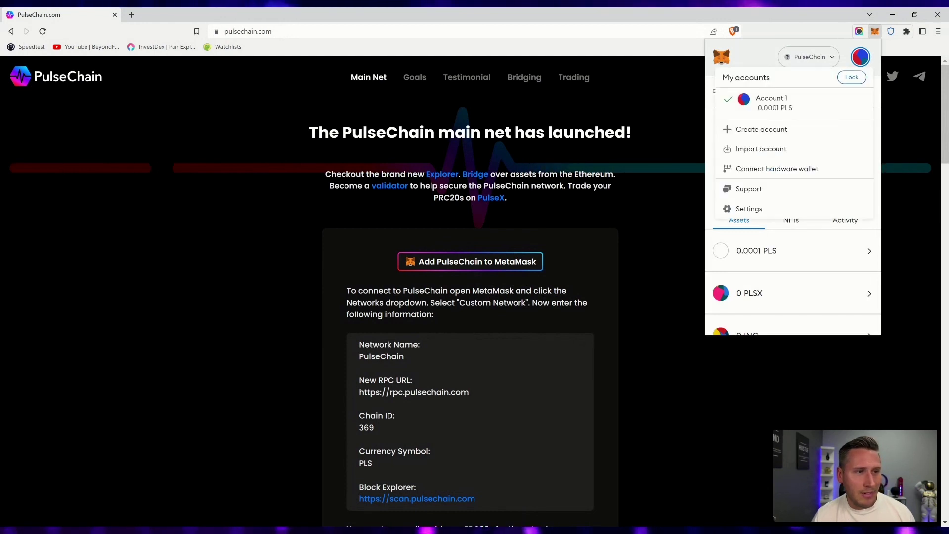
left_click(749, 208)
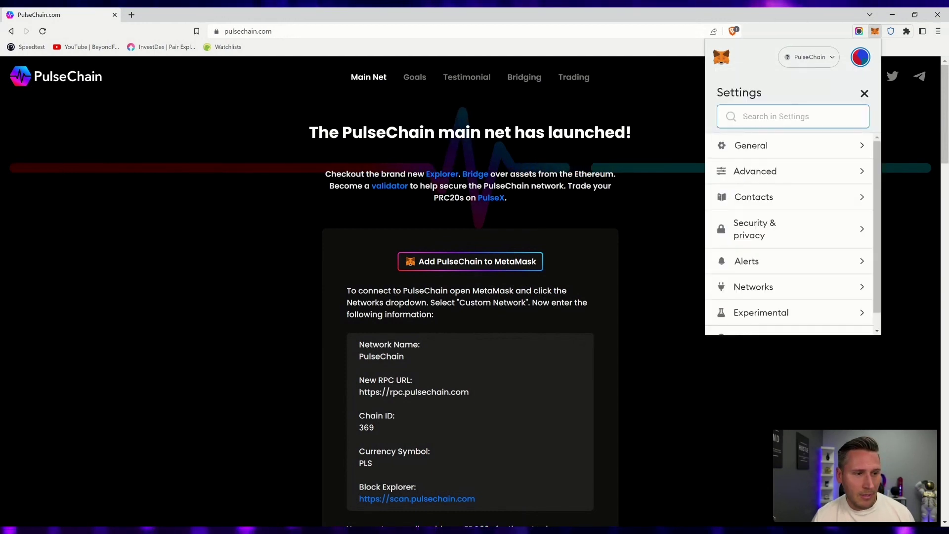
left_click(753, 287)
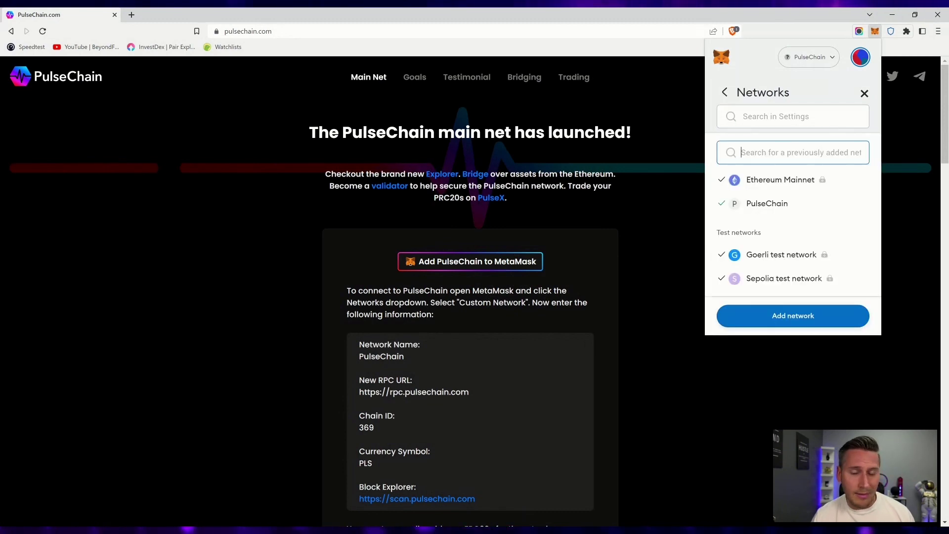
left_click(798, 319)
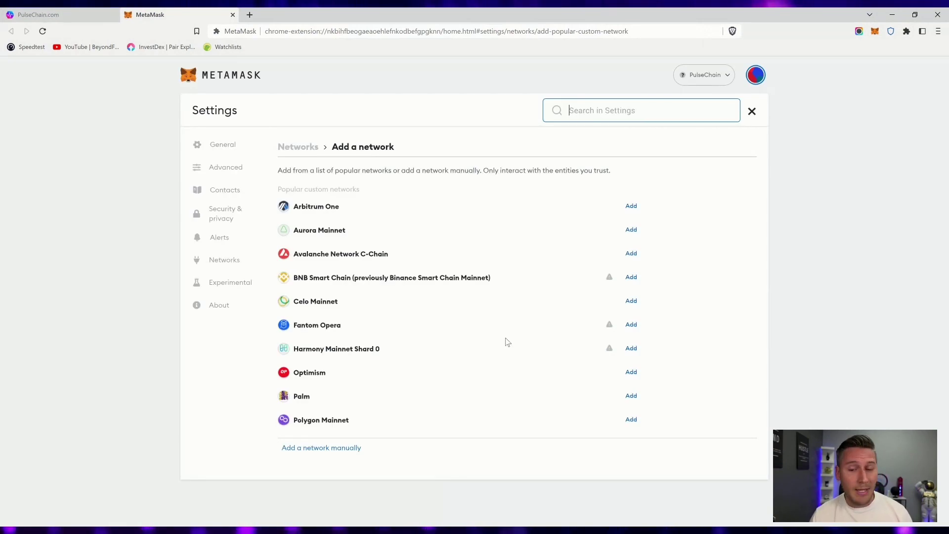
left_click(340, 450)
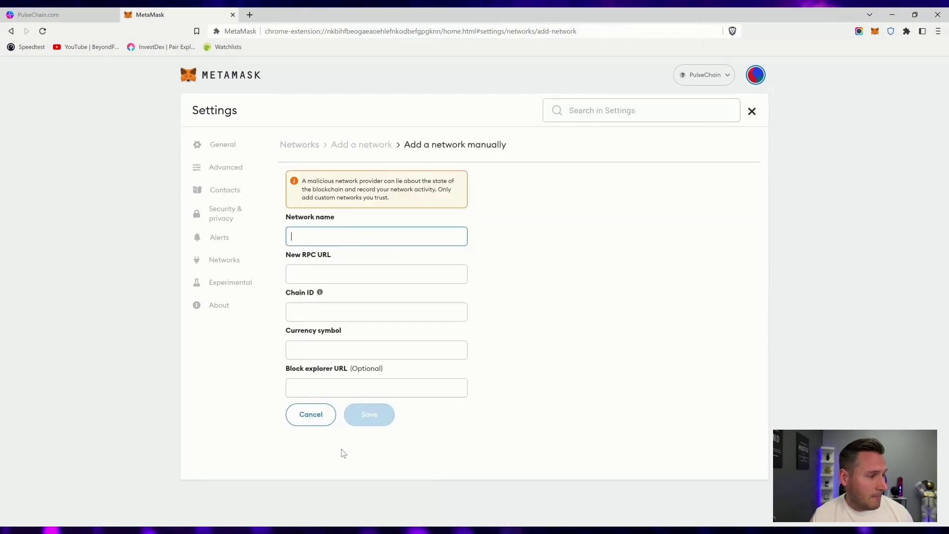
left_click(221, 258)
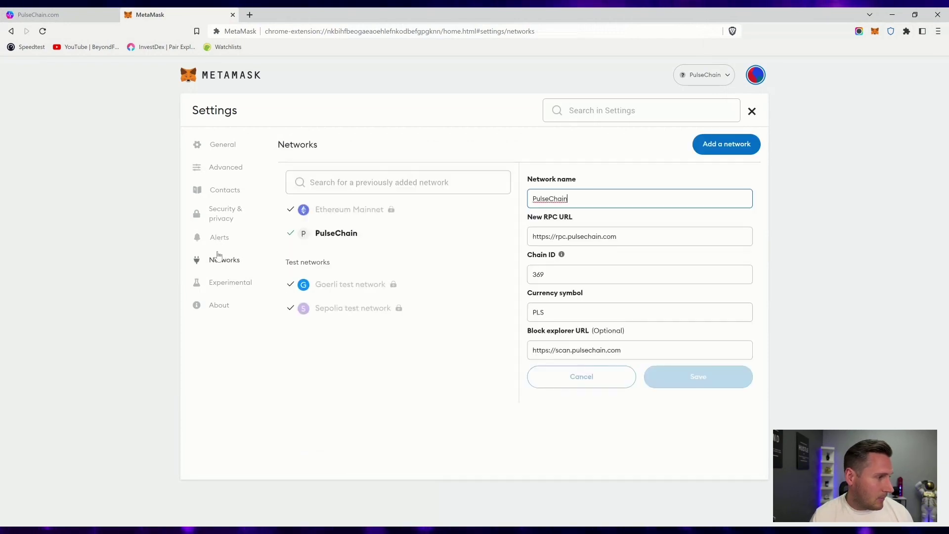
Step: Switch to Ethereum Mainnet, delete PulseChain, and check the remaining networks
left_click(704, 75)
left_click(704, 127)
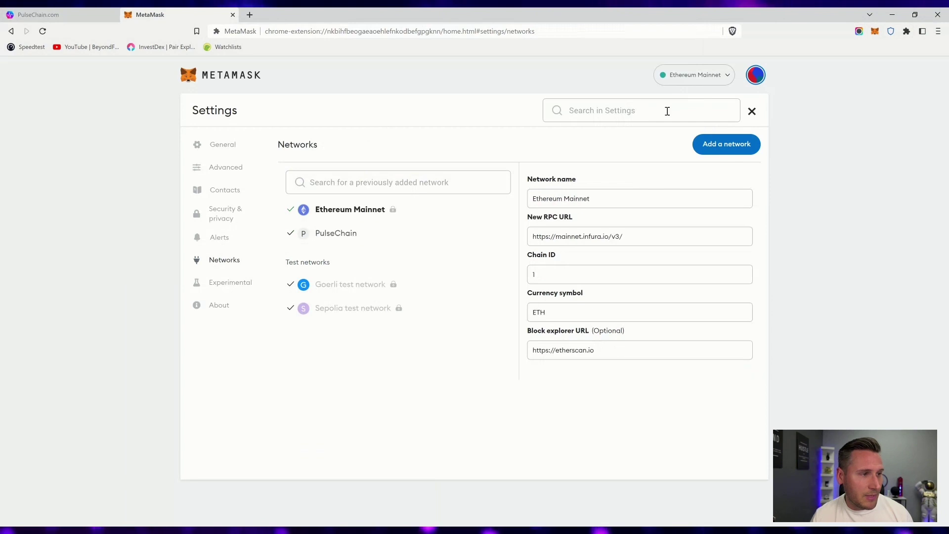
left_click(367, 239)
left_click(562, 376)
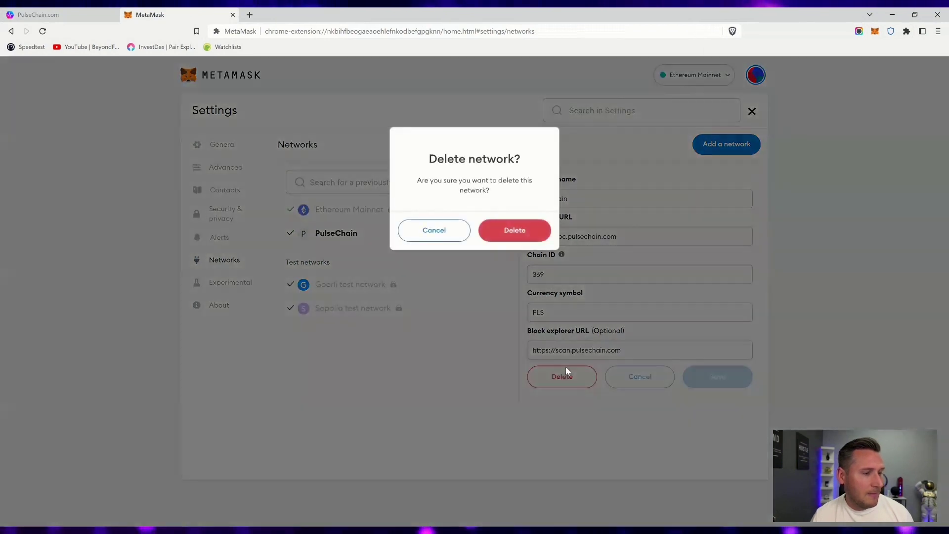
left_click(522, 232)
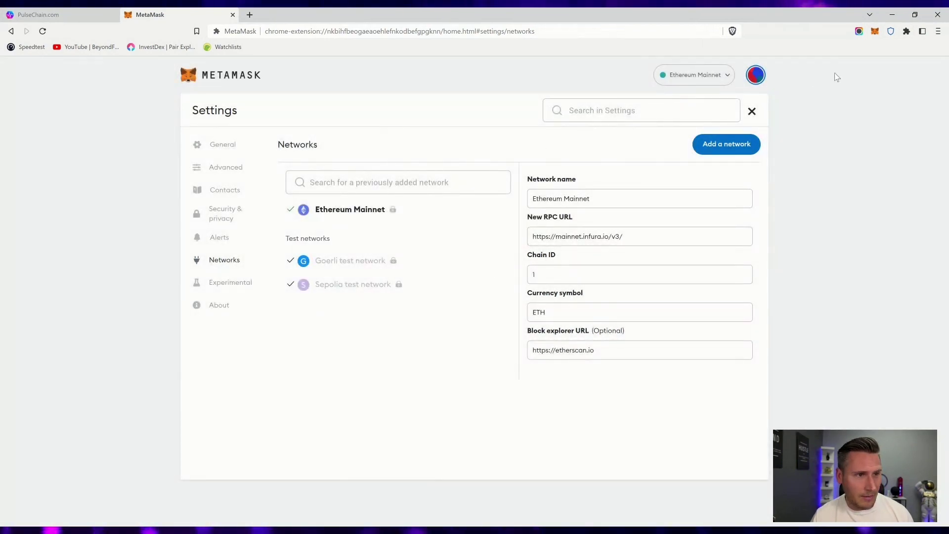
left_click(706, 75)
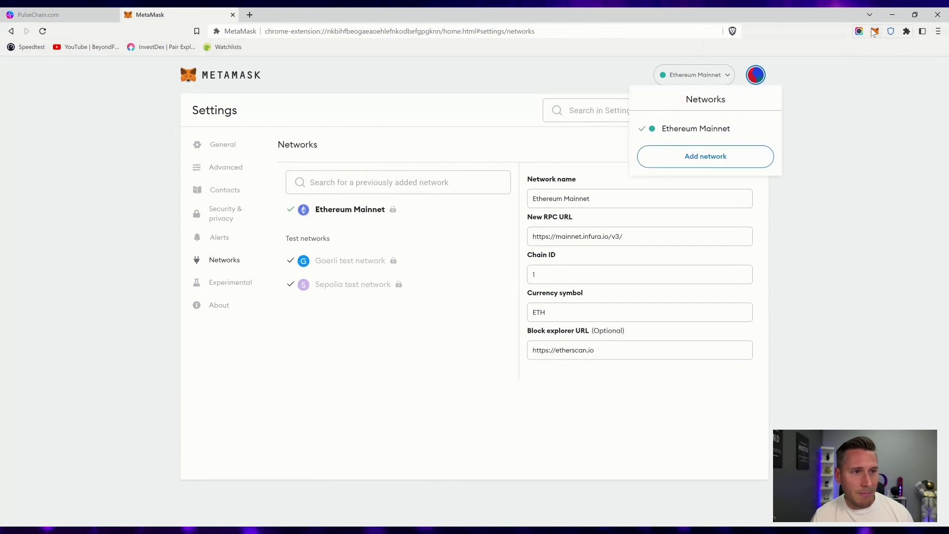
Step: Return to PulseChain.com, then reach MetaMask's 'Add a network manually' form via Settings > Networks
left_click(799, 306)
left_click(232, 14)
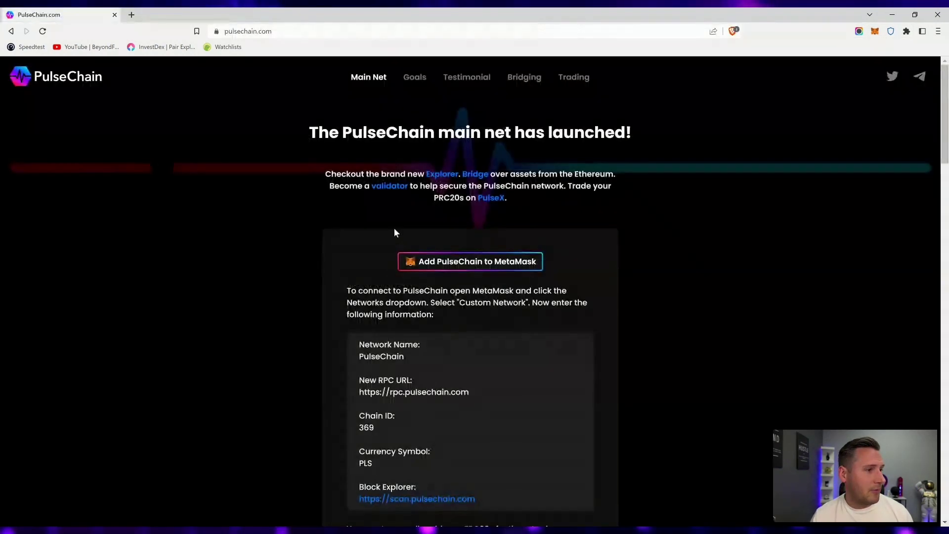
left_click(875, 31)
left_click(861, 57)
left_click(749, 208)
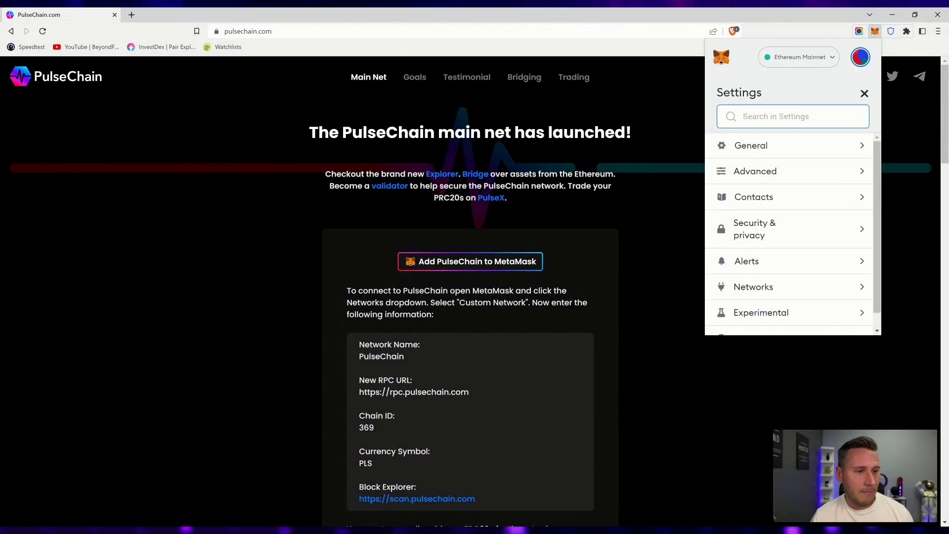
left_click(753, 287)
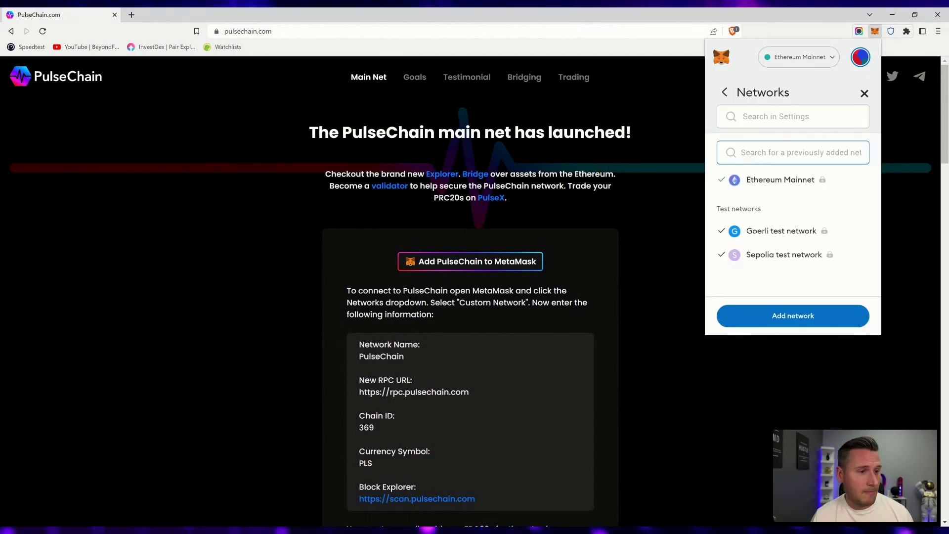
left_click(793, 316)
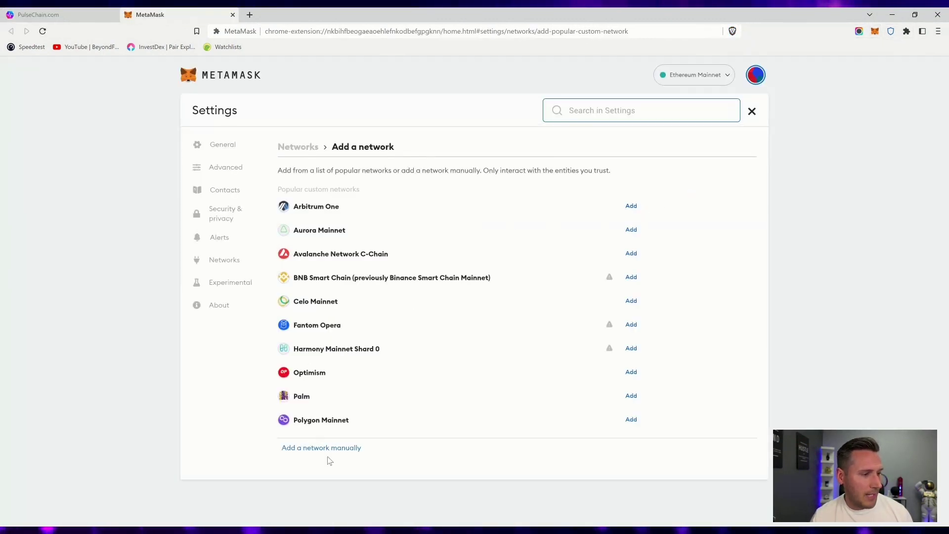
left_click(341, 450)
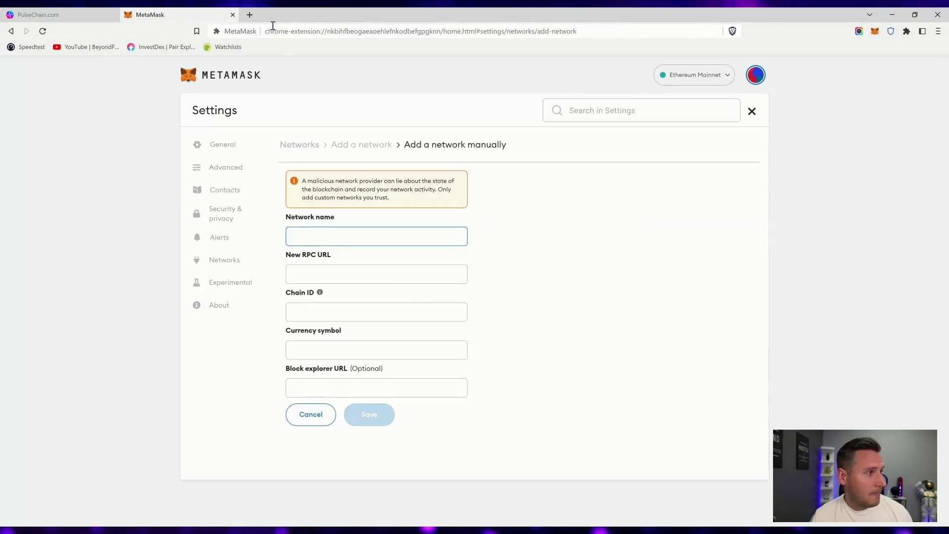
Step: Copy the network name PulseChain from the site into the form's name field
left_click(73, 14)
scroll(446, 355, "down", 1)
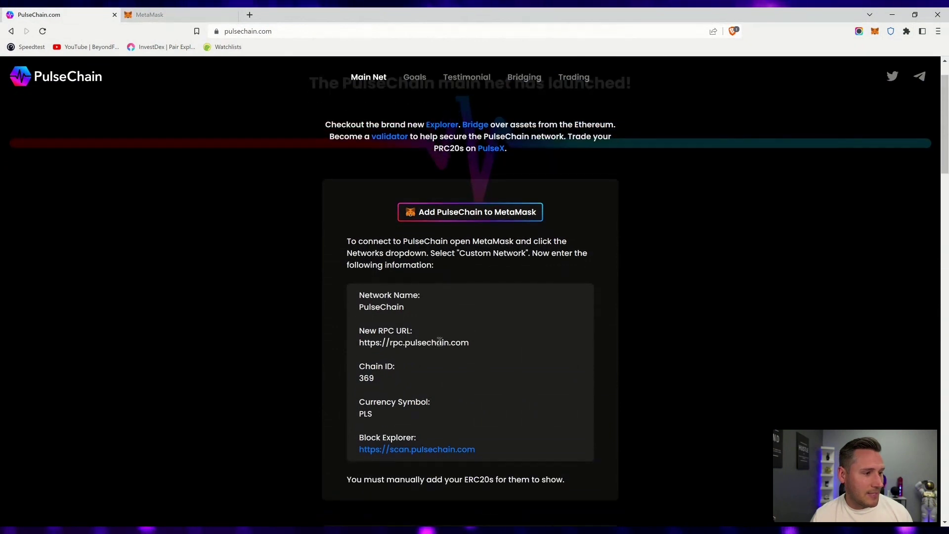
double_click(381, 307)
right_click(392, 307)
left_click(408, 316)
left_click(148, 14)
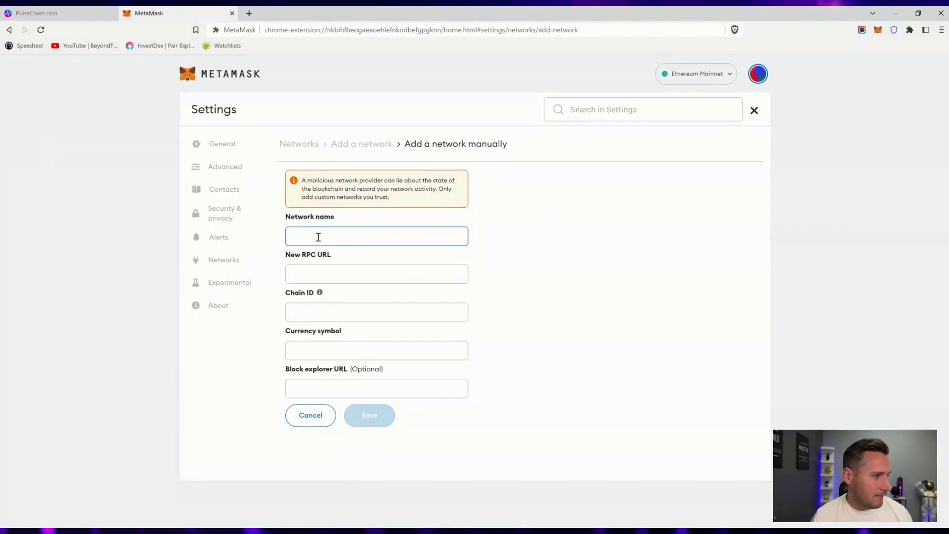
right_click(320, 239)
left_click(371, 315)
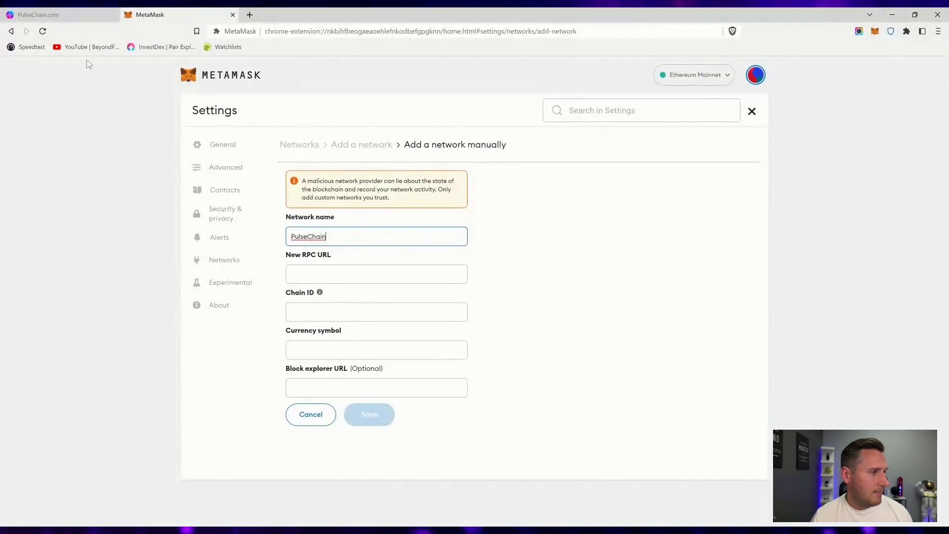
left_click(63, 11)
triple_click(420, 343)
right_click(420, 346)
left_click(420, 351)
left_click(148, 17)
right_click(327, 280)
left_click(381, 355)
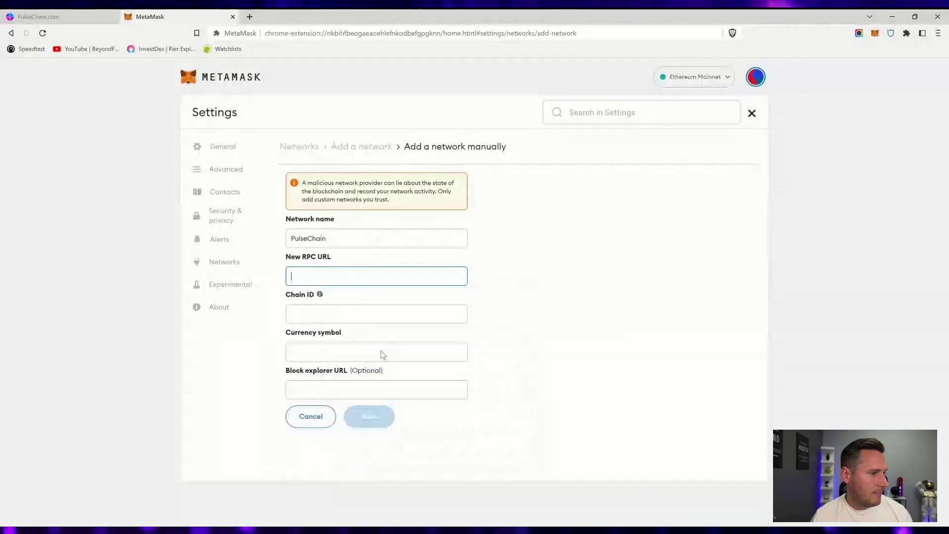
Step: Copy chain ID 369 from the site into the Chain ID field
left_click(62, 11)
double_click(367, 378)
right_click(371, 379)
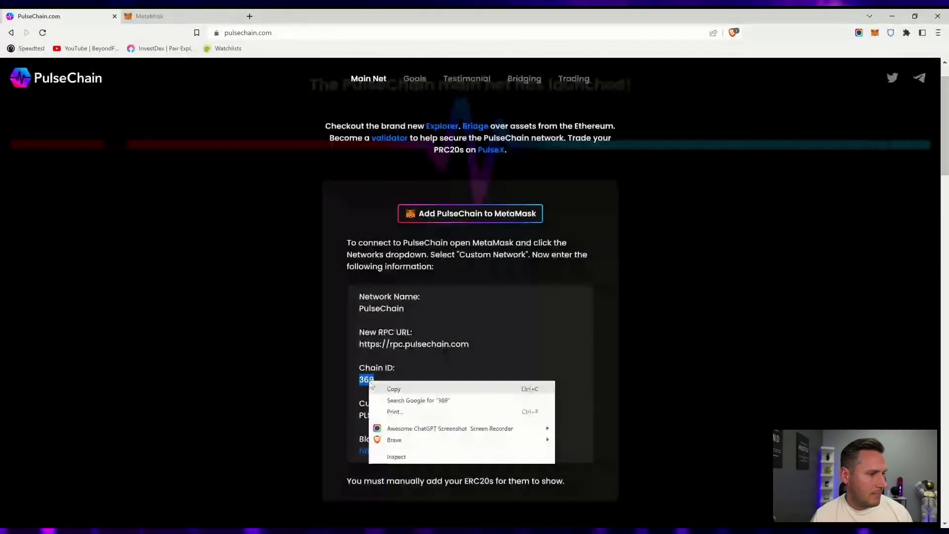
left_click(372, 381)
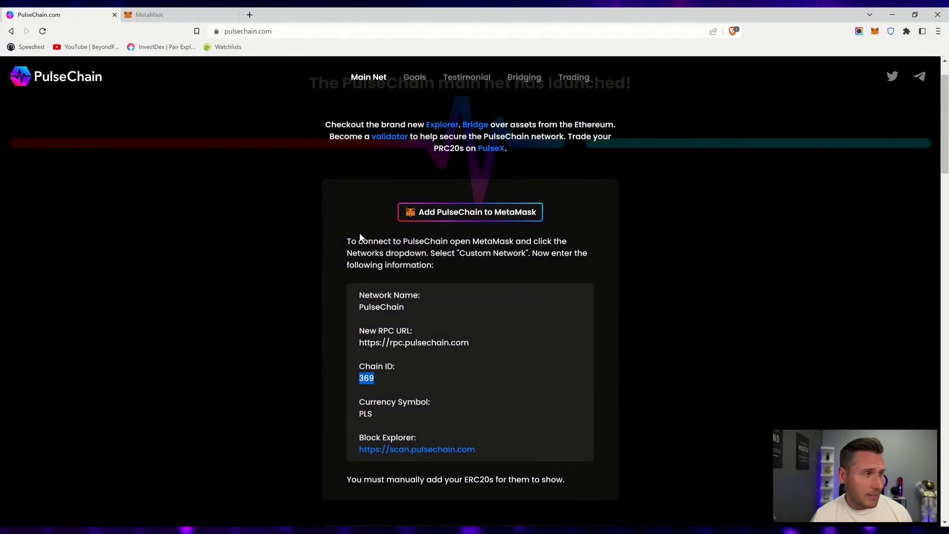
left_click(171, 14)
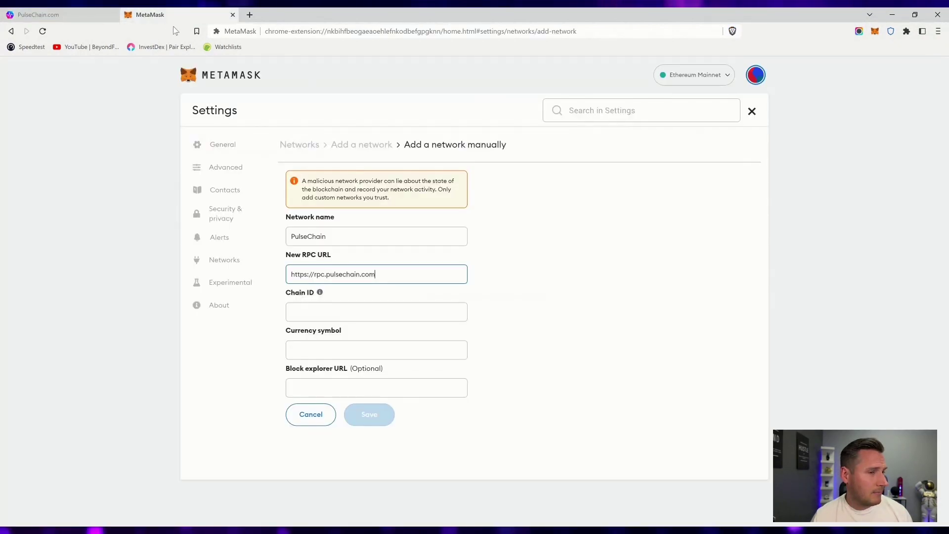
left_click(291, 308)
right_click(299, 314)
left_click(331, 392)
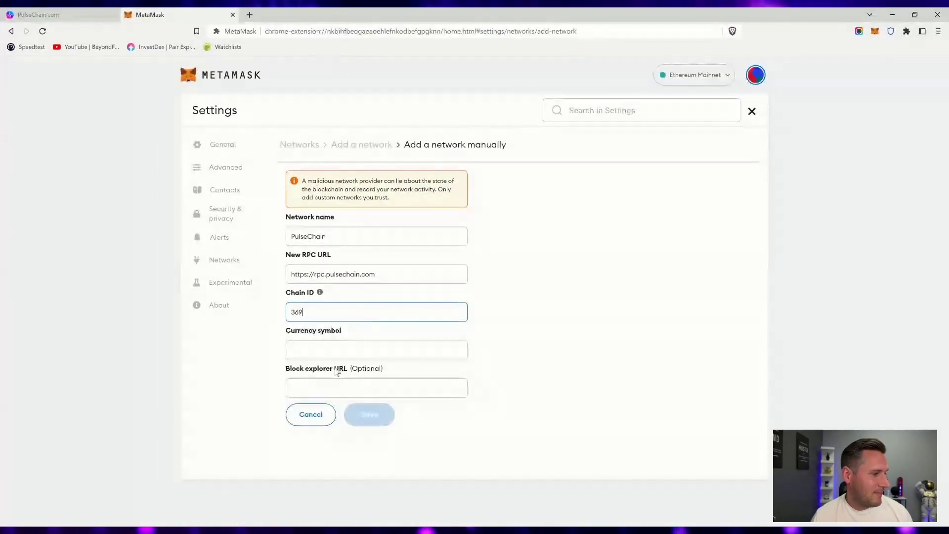
left_click(331, 348)
Step: Copy the currency symbol PLS from the PulseChain site
left_click(87, 15)
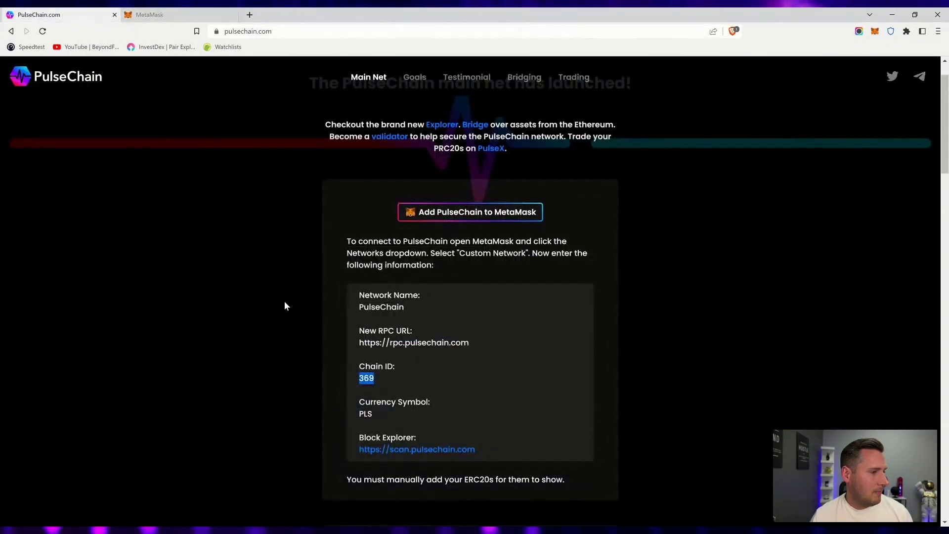
double_click(365, 414)
right_click(364, 415)
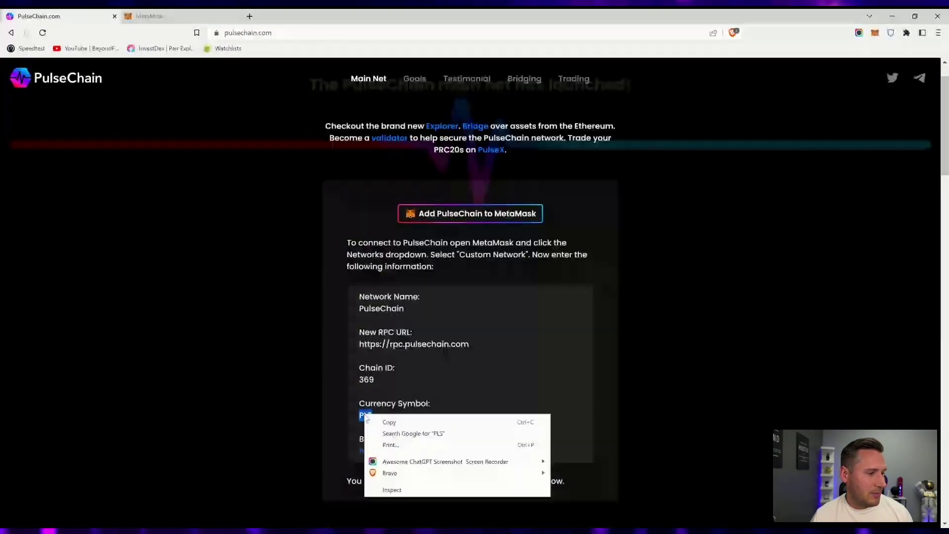
left_click(386, 422)
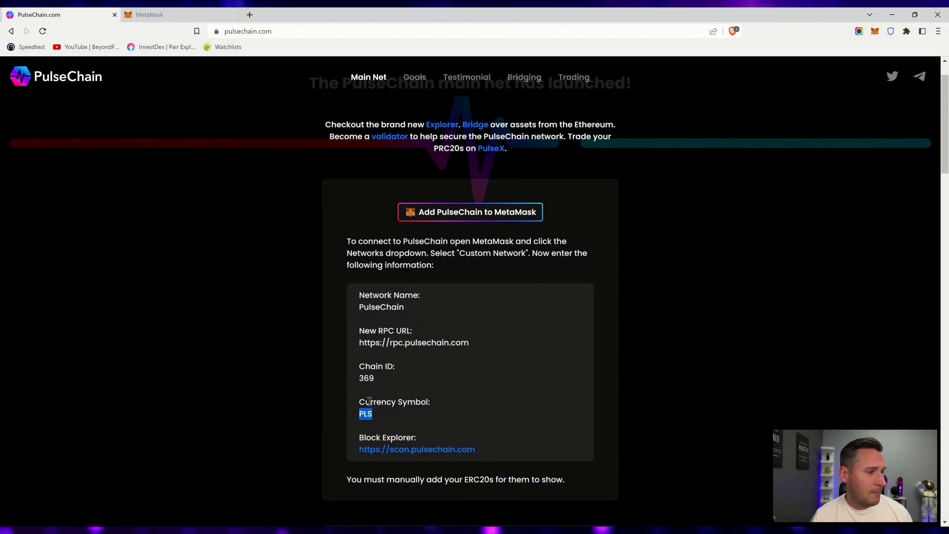
Step: Paste PLS as the currency symbol and recheck the network name
key("ctrl+Tab")
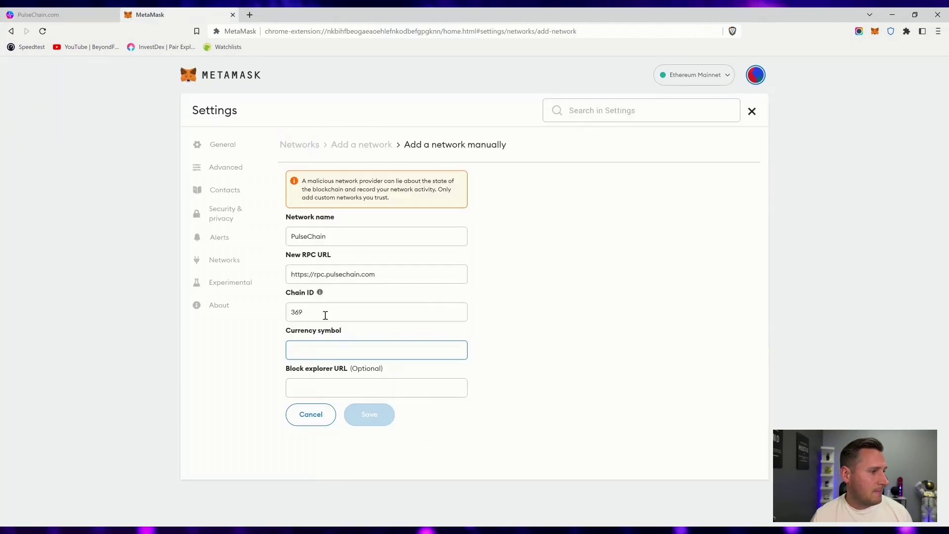
right_click(330, 350)
left_click(376, 237)
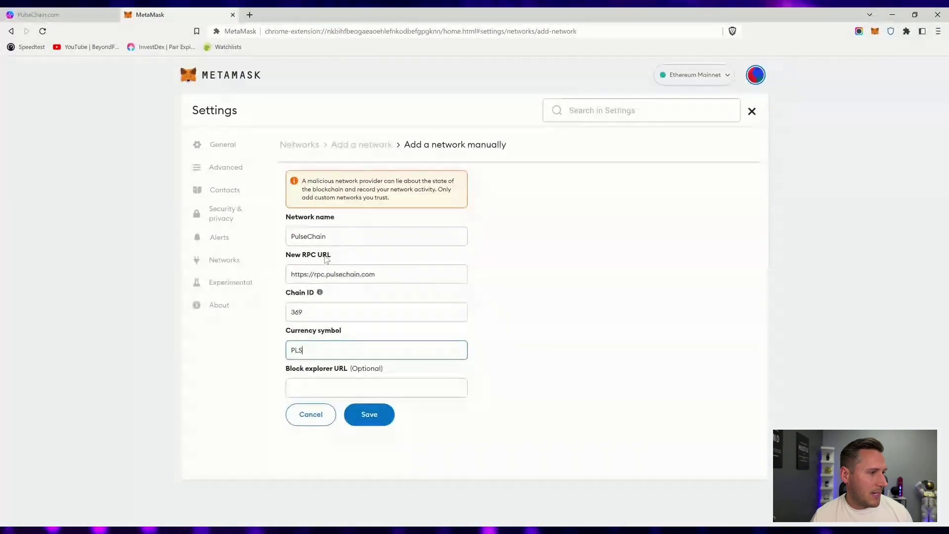
left_click(311, 232)
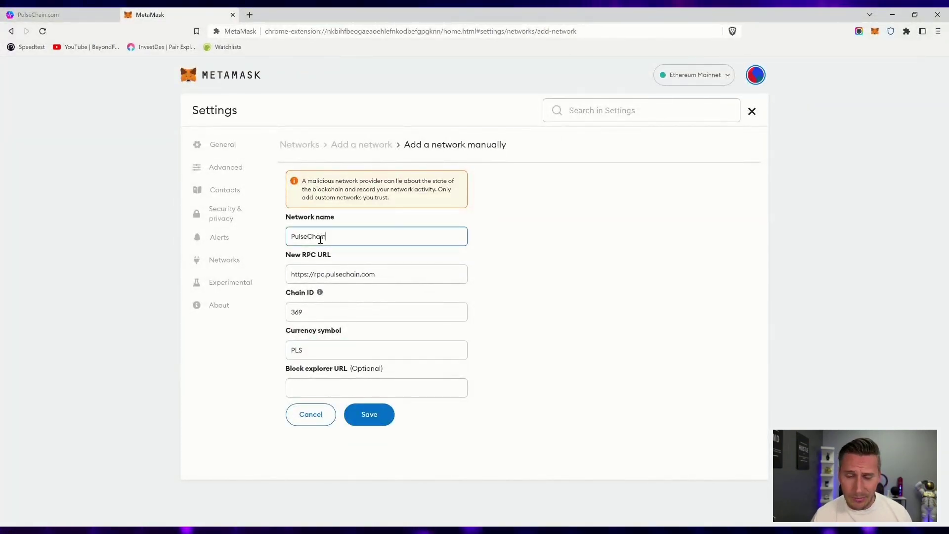
left_click(58, 14)
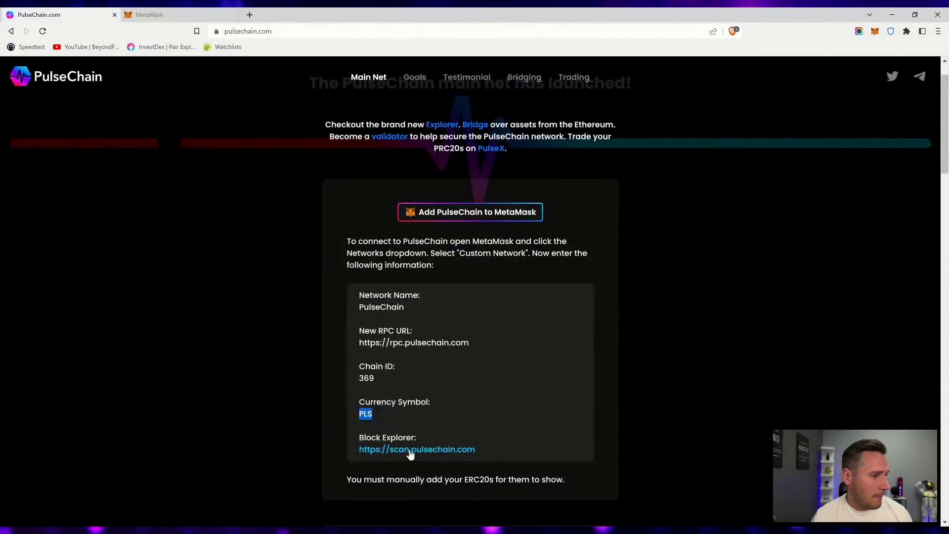
mouse_move(482, 450)
left_mouse_down()
mouse_move(369, 450)
mouse_move(483, 452)
left_mouse_up()
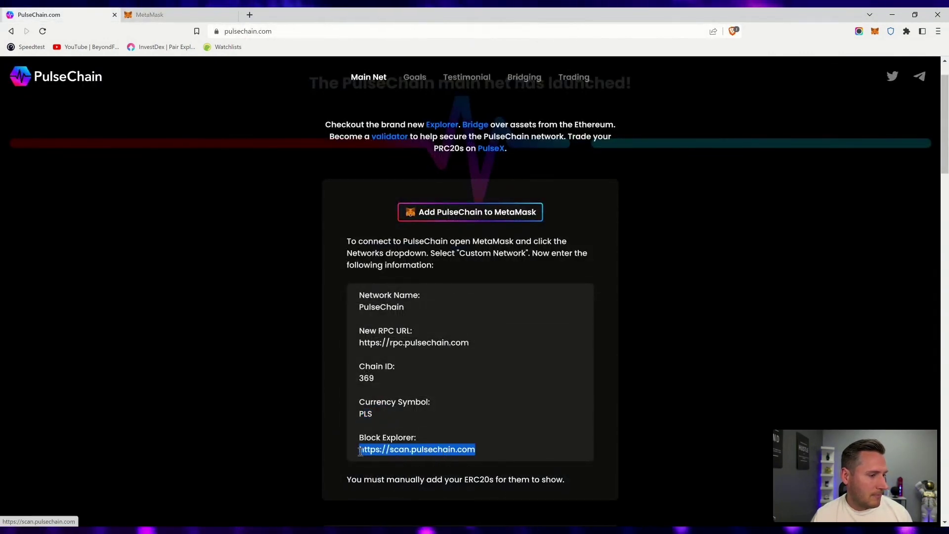
right_click(374, 451)
left_click(354, 447)
right_click(456, 449)
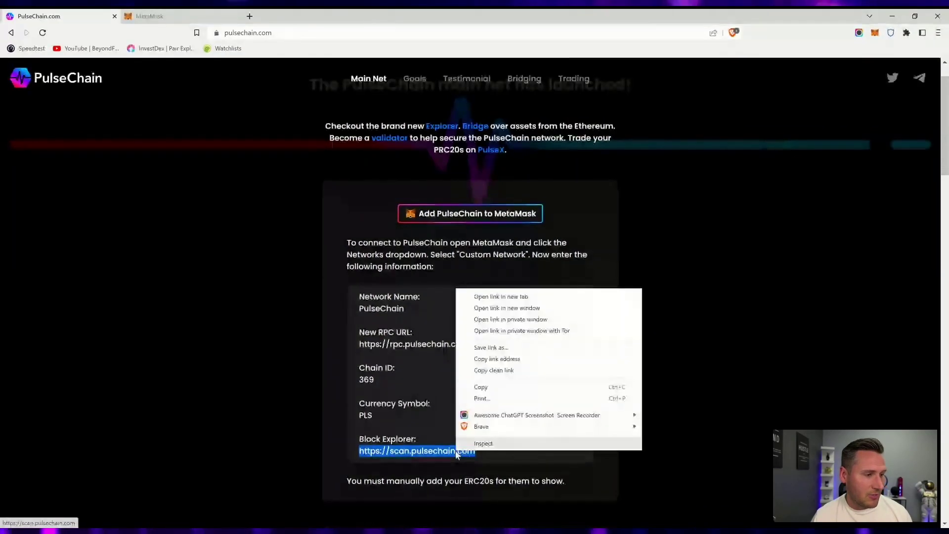
left_click(482, 387)
left_click(207, 16)
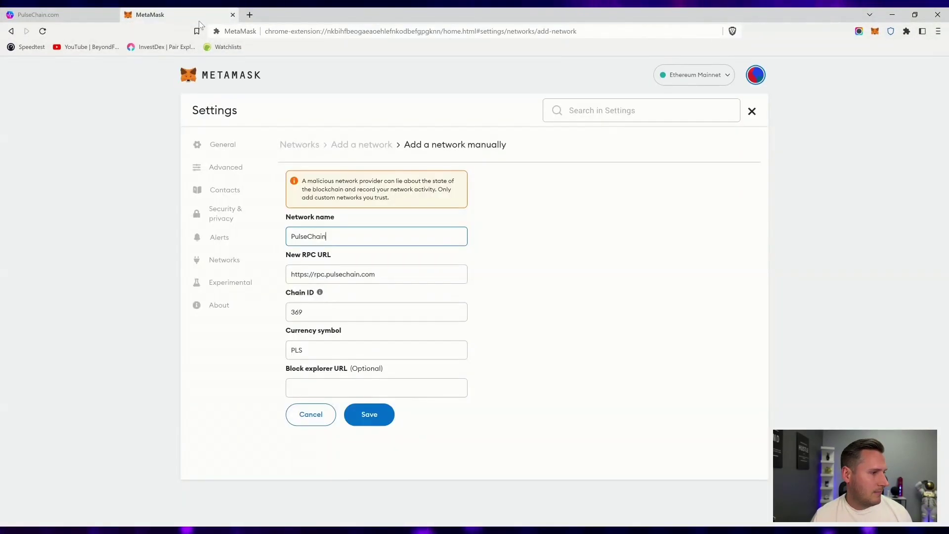
left_click(324, 387)
right_click(326, 387)
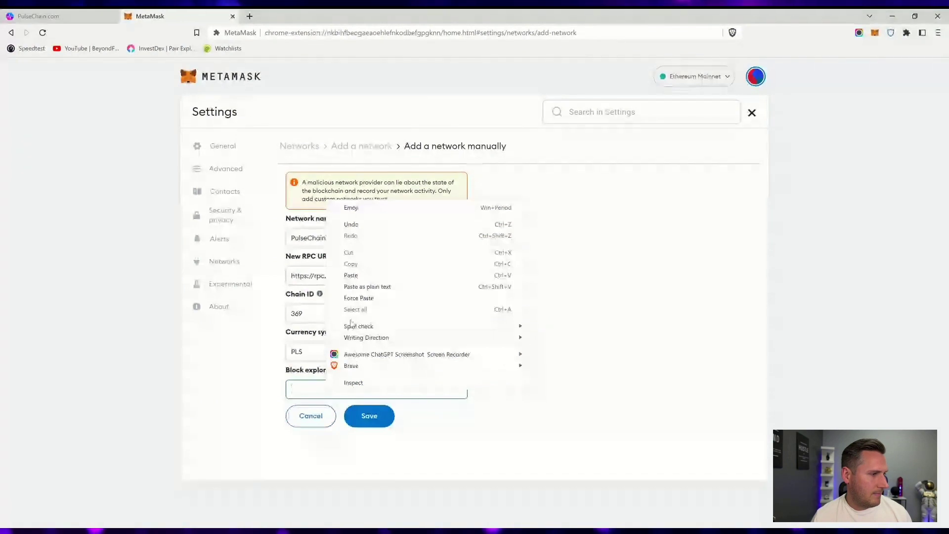
left_click(365, 278)
left_click(372, 416)
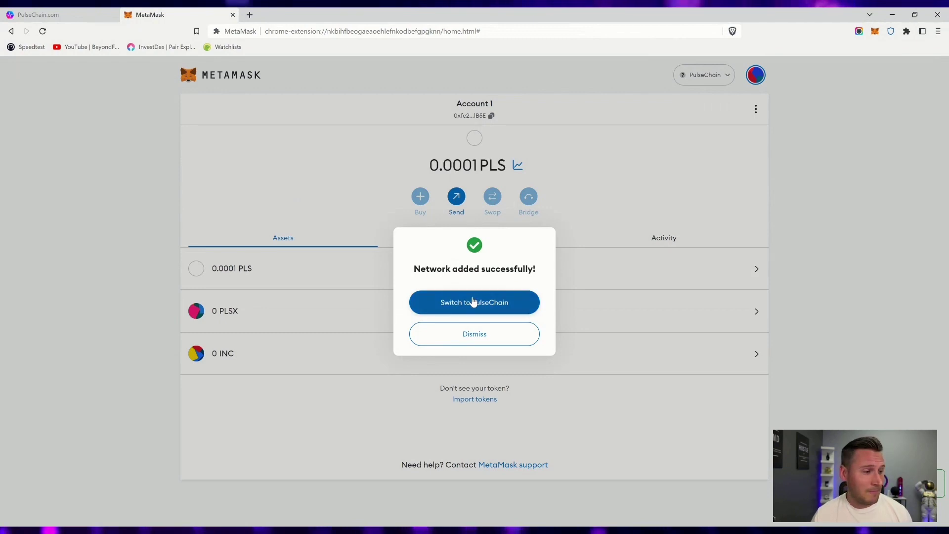
Step: Switch the wallet to PulseChain and go back to the PulseChain.com tab
left_click(470, 297)
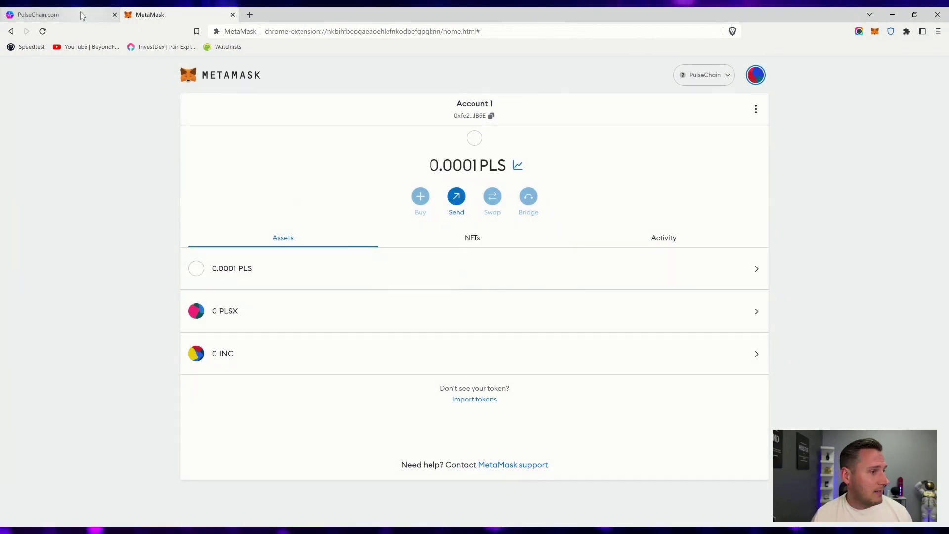
left_click(60, 14)
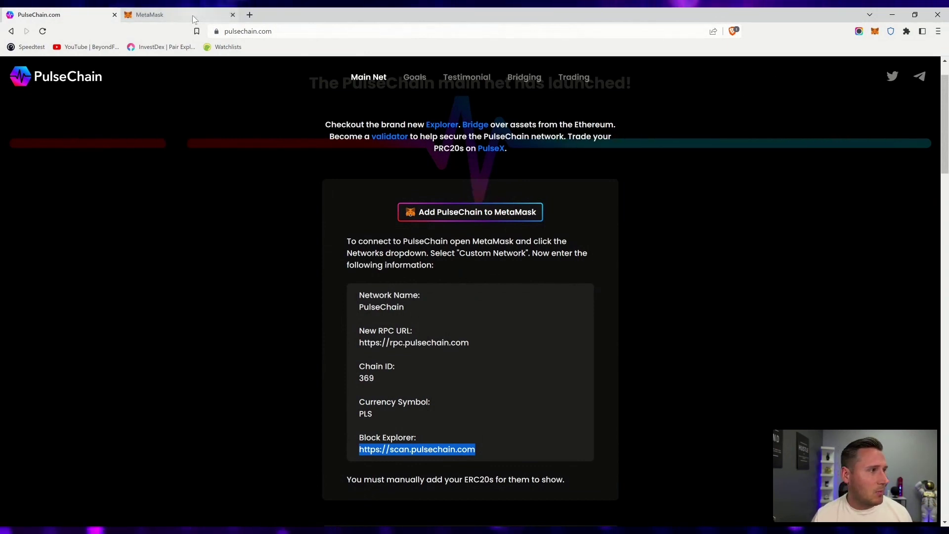
Step: Open MetaMask Settings > Networks to view the saved PulseChain entry
left_click(178, 14)
left_click(756, 74)
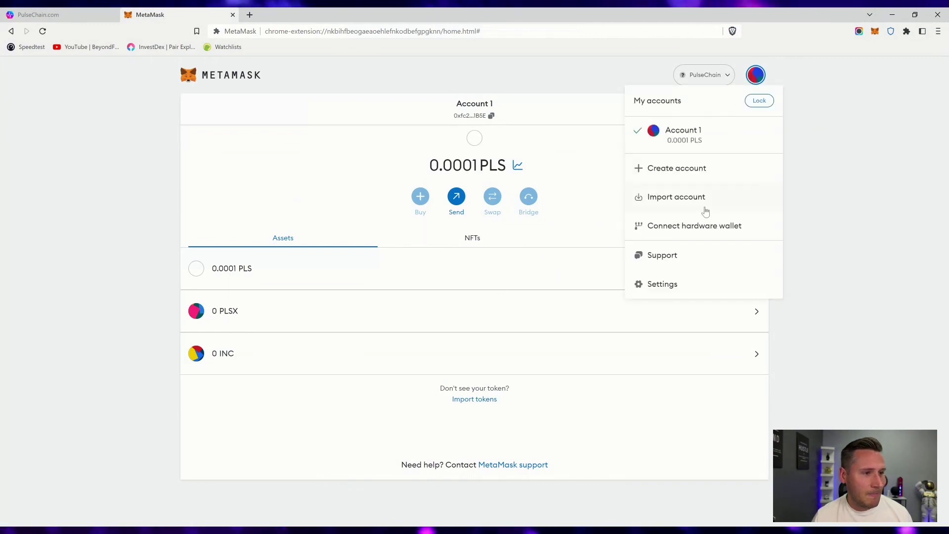
left_click(665, 285)
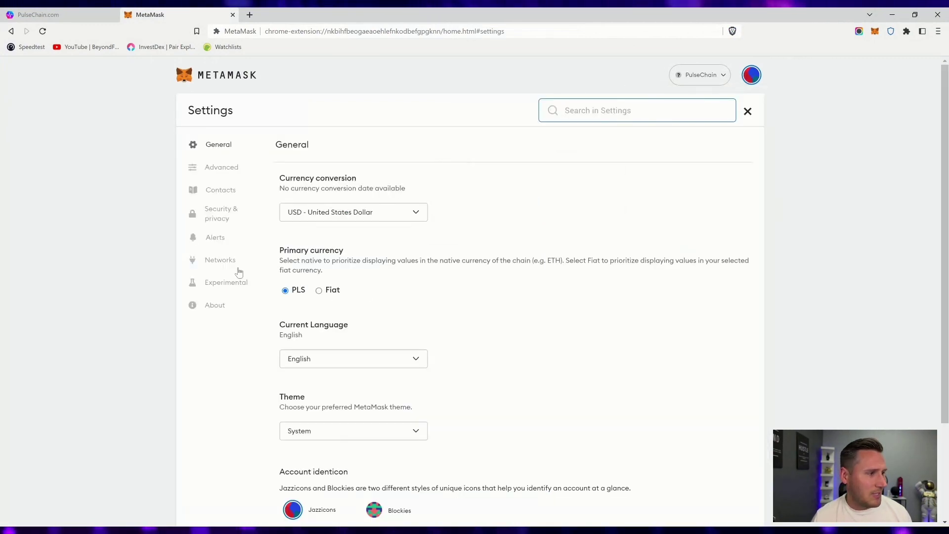
left_click(221, 259)
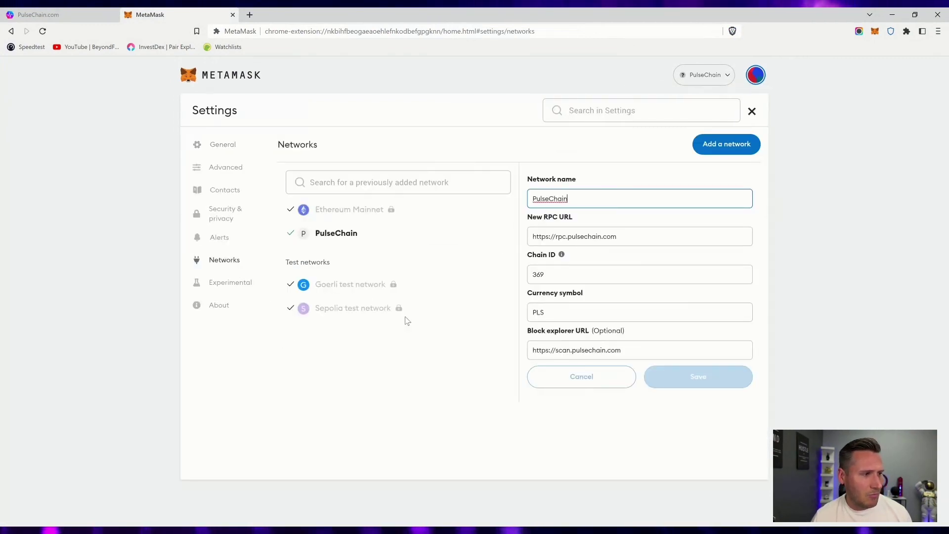